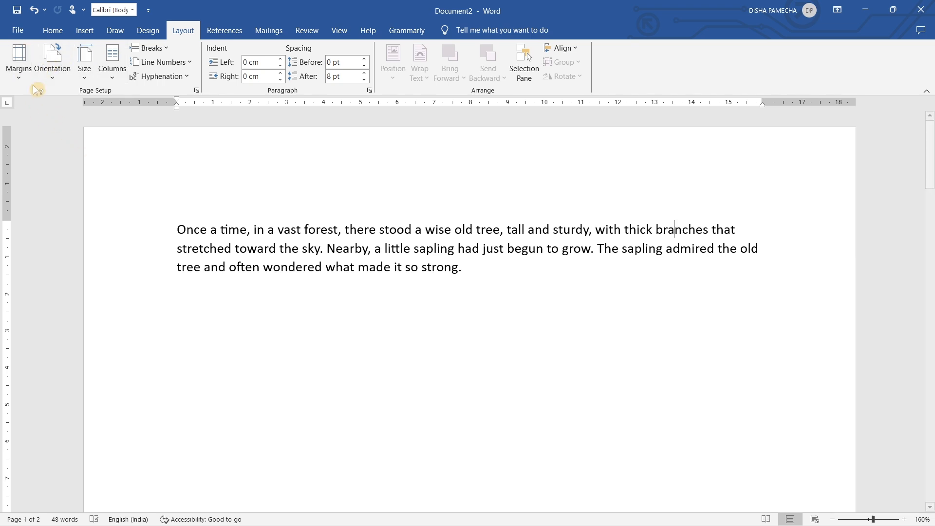
Change the document's page orientation to Landscape
left_click(20, 73)
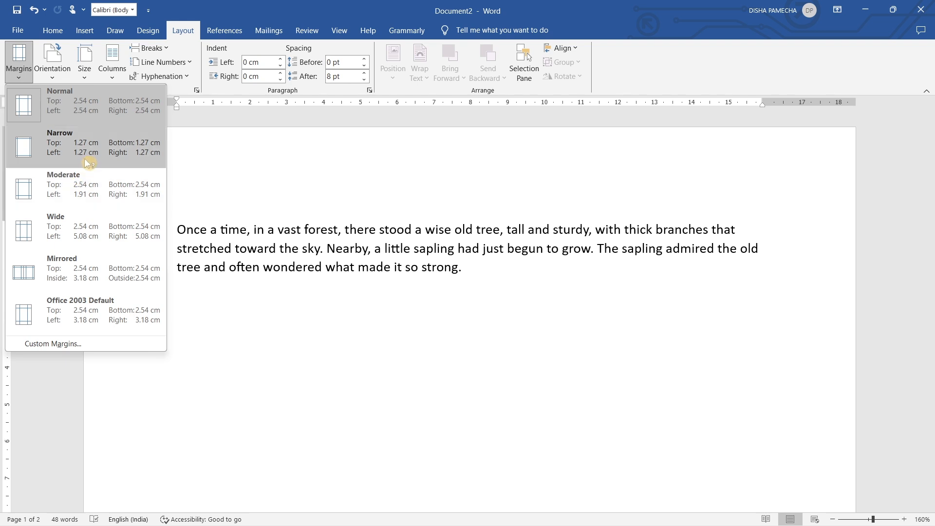
left_click(45, 81)
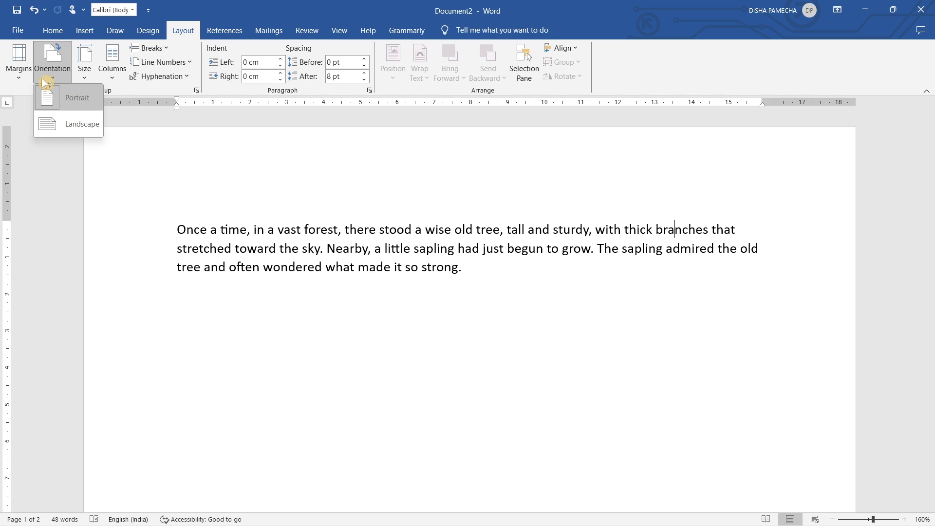
left_click(55, 123)
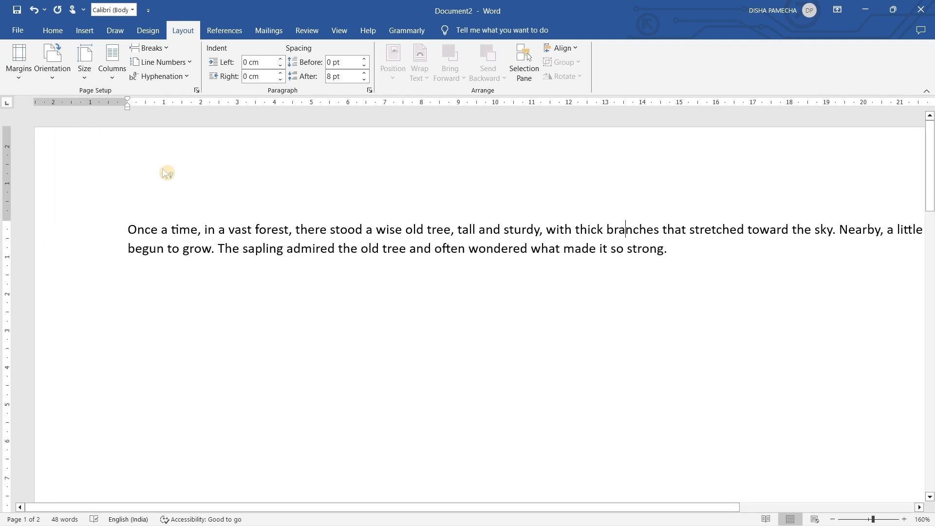
left_click(81, 74)
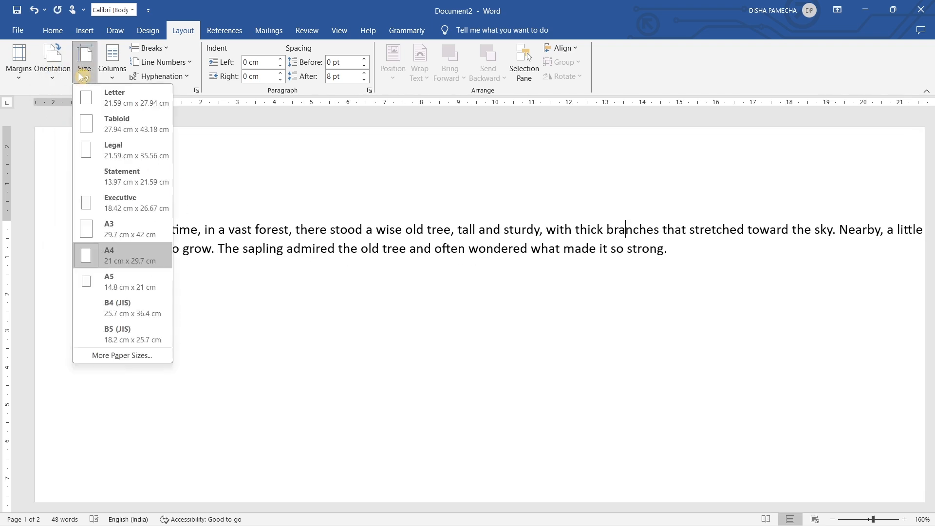
left_click(54, 77)
left_click(78, 123)
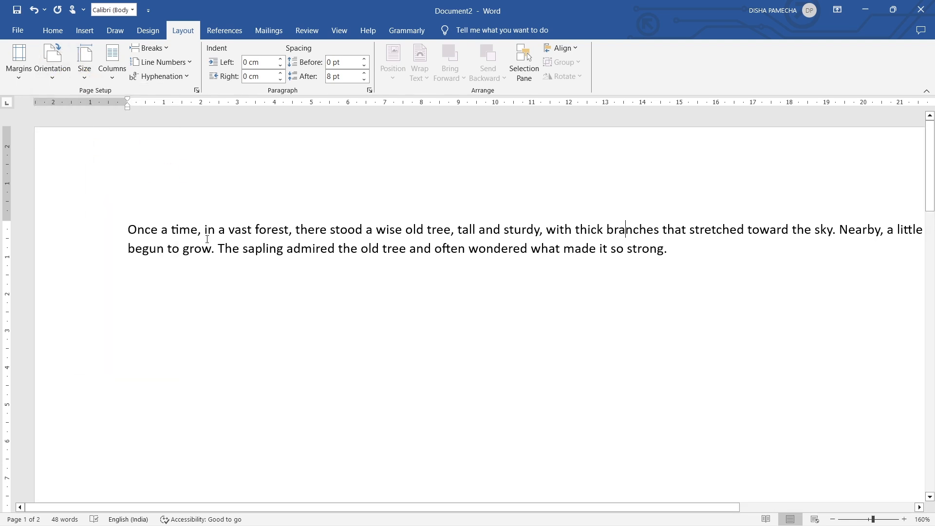
scroll(207, 239, "down", 7)
scroll(207, 239, "up", 3)
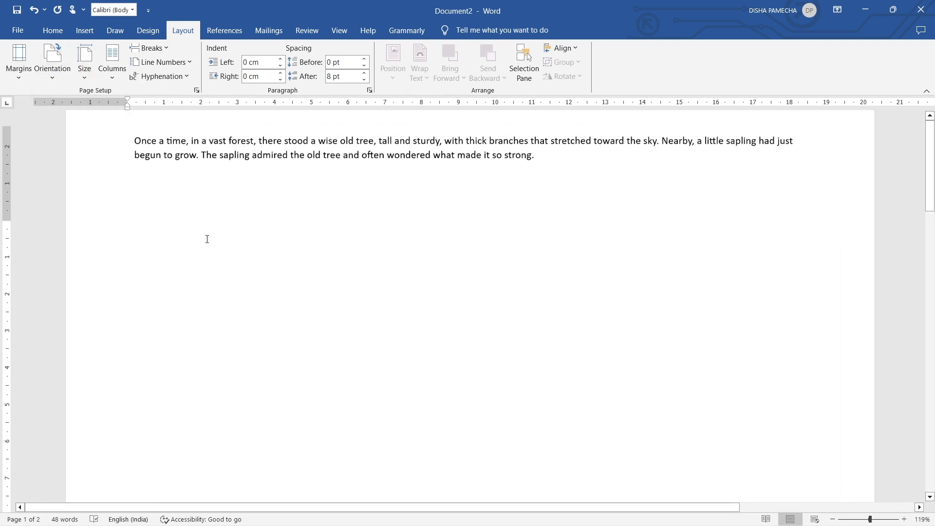
left_click(504, 198)
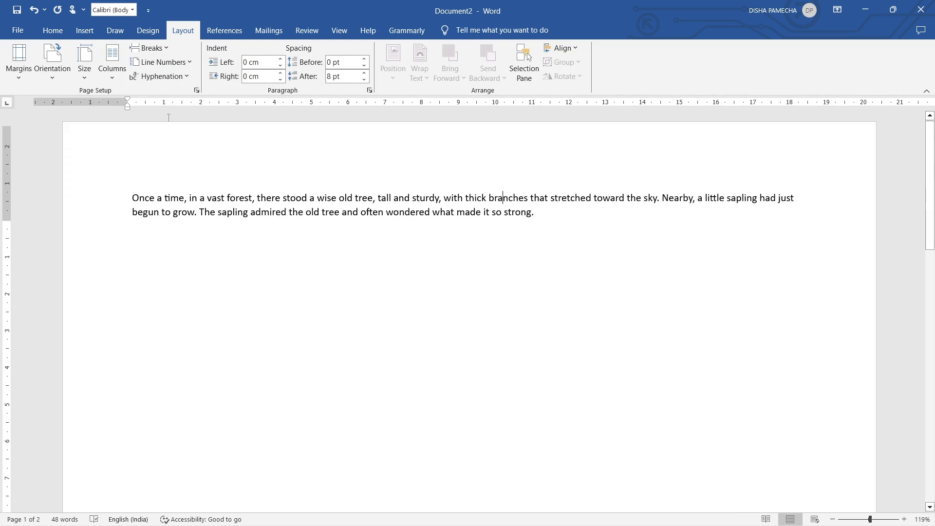
Arrange all of the document's text in two columns
left_click(86, 69)
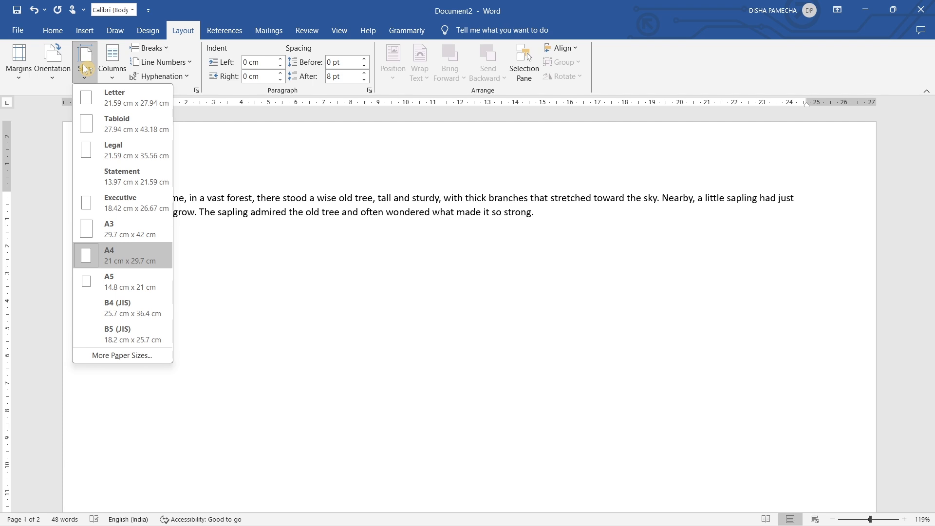
left_click(113, 78)
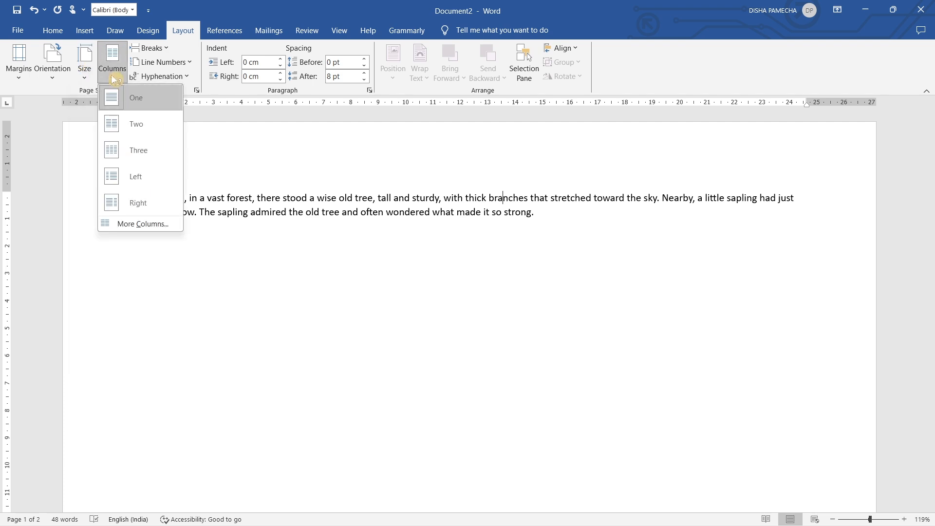
left_click(391, 189)
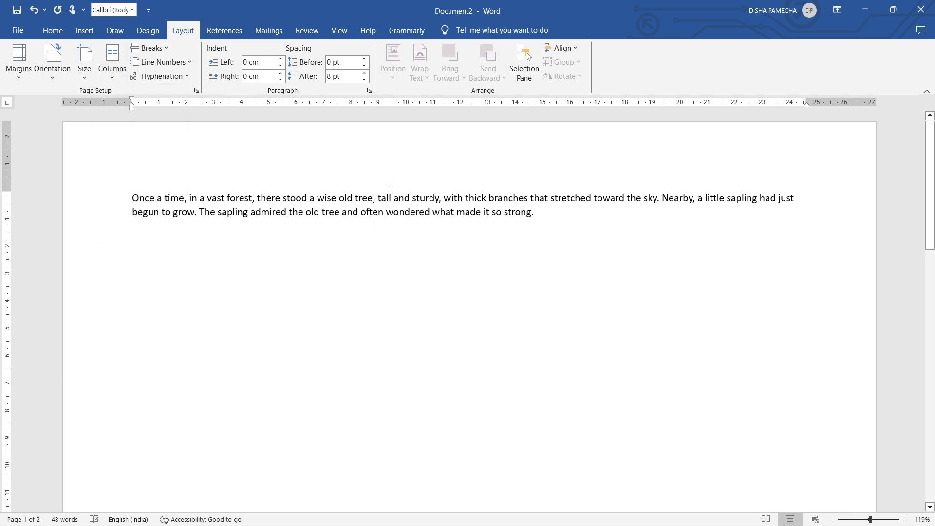
key("ctrl+a")
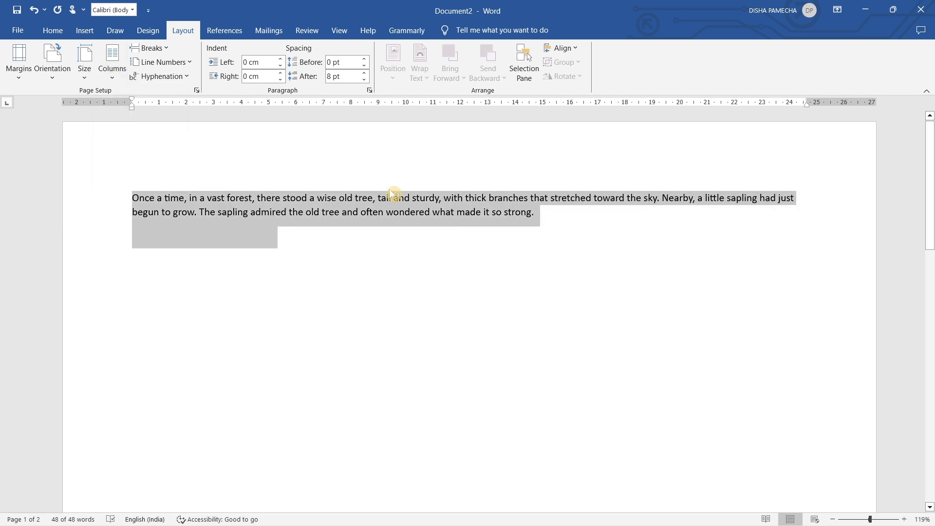
left_click(112, 73)
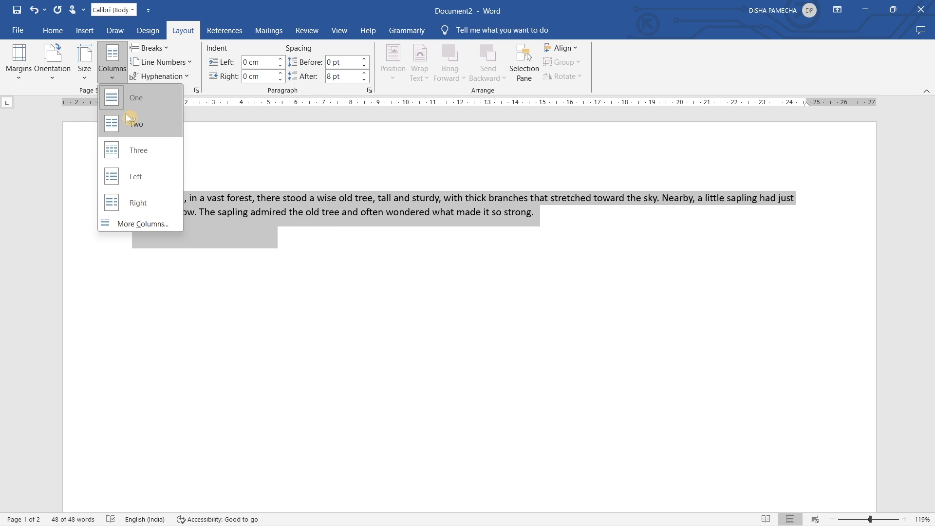
left_click(152, 124)
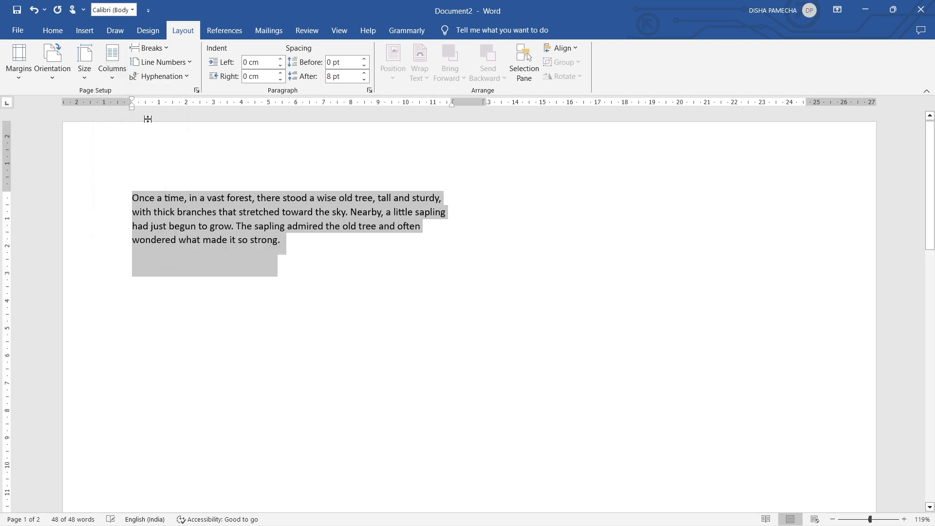
left_click(397, 203)
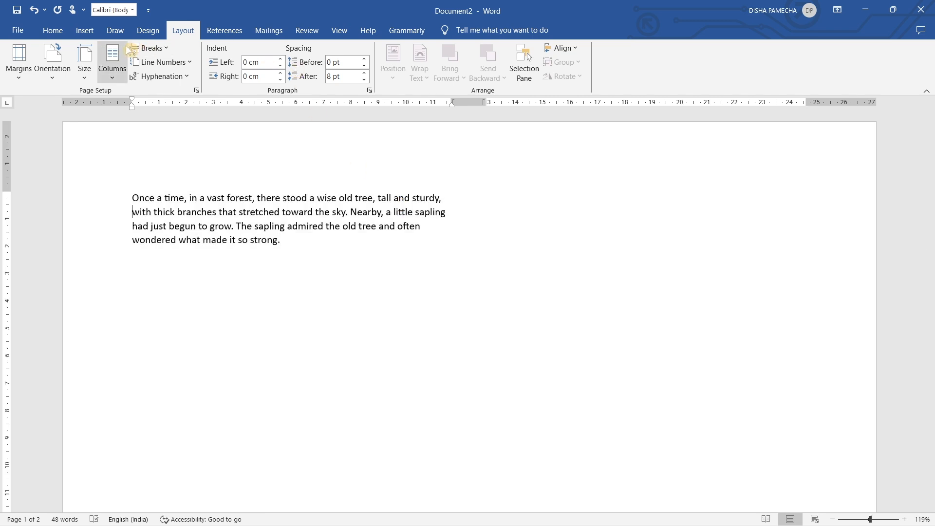
left_click(161, 50)
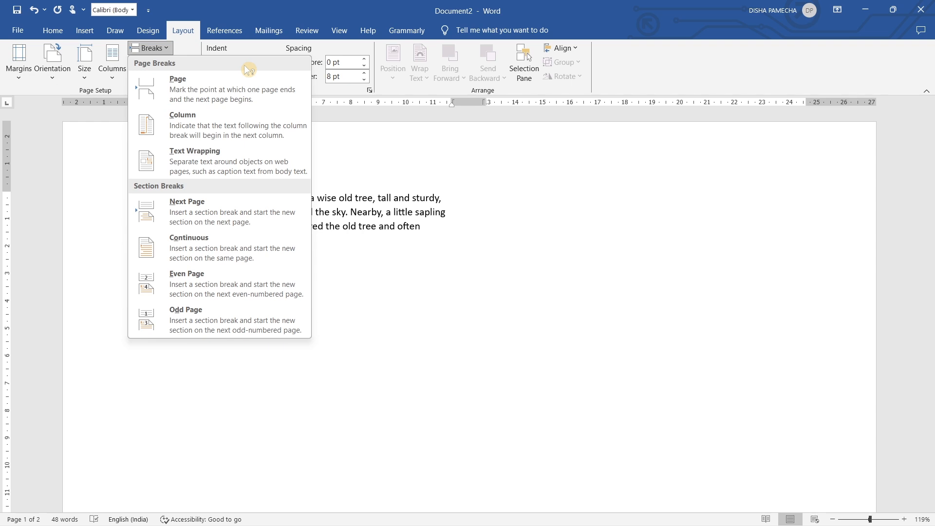
left_click(141, 48)
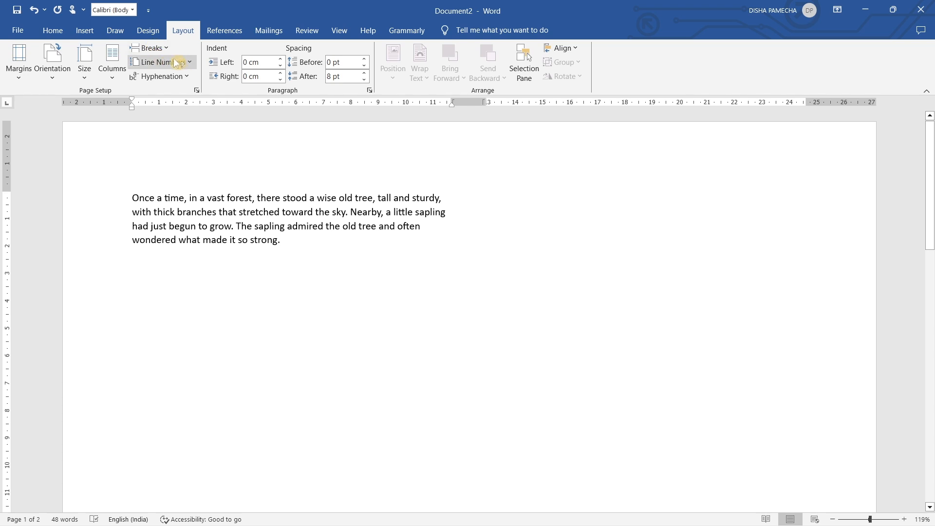
left_click(189, 62)
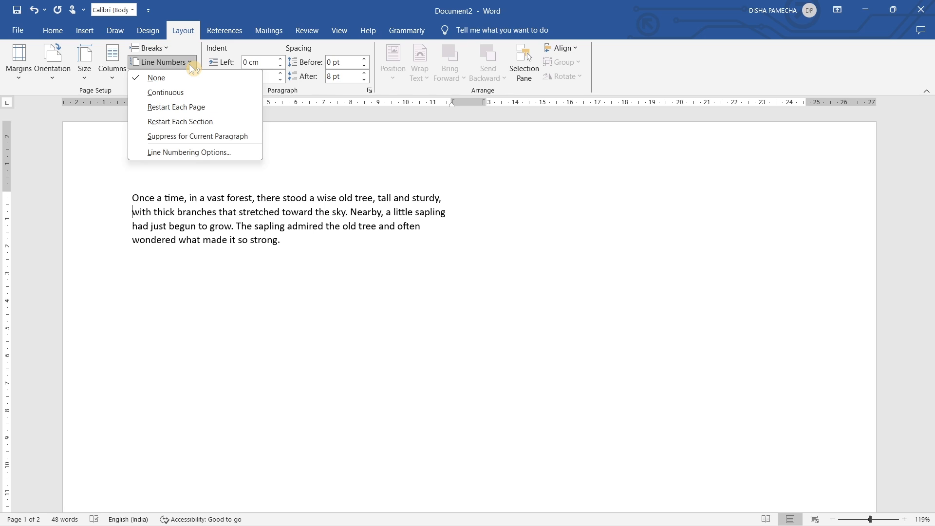
left_click(188, 62)
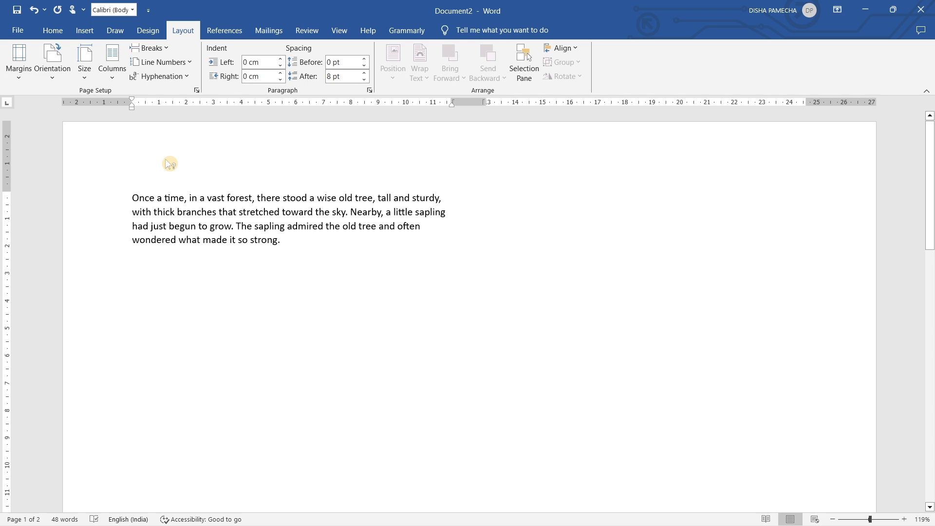
left_click(185, 76)
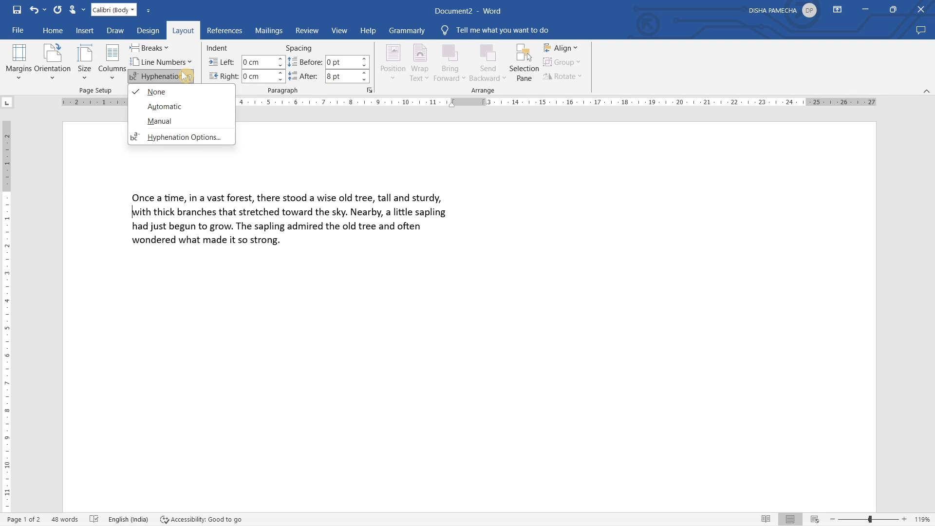
Increase the story paragraph's left indent to 0.7 cm
left_click(281, 59)
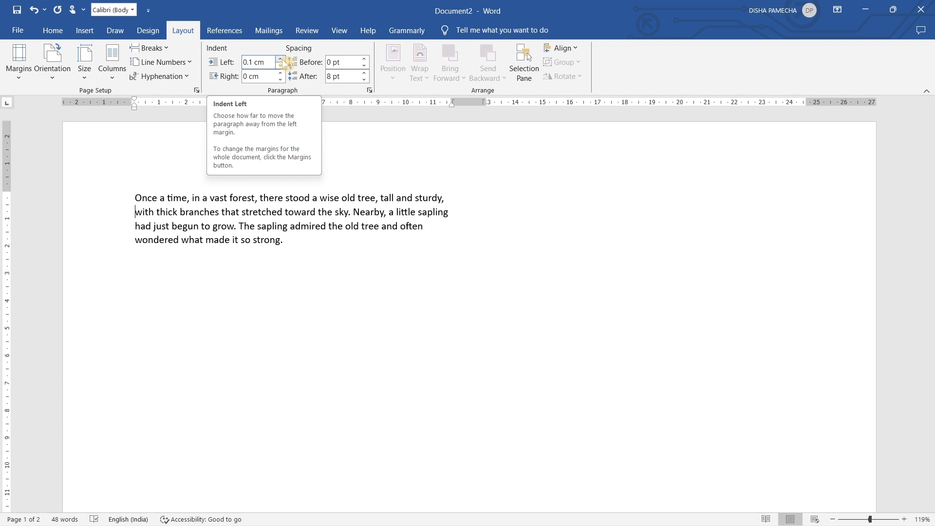
left_click(281, 59)
left_click(281, 59)
left_click(281, 59)
left_click(281, 59)
left_click(281, 60)
left_click_drag(282, 59, 281, 66)
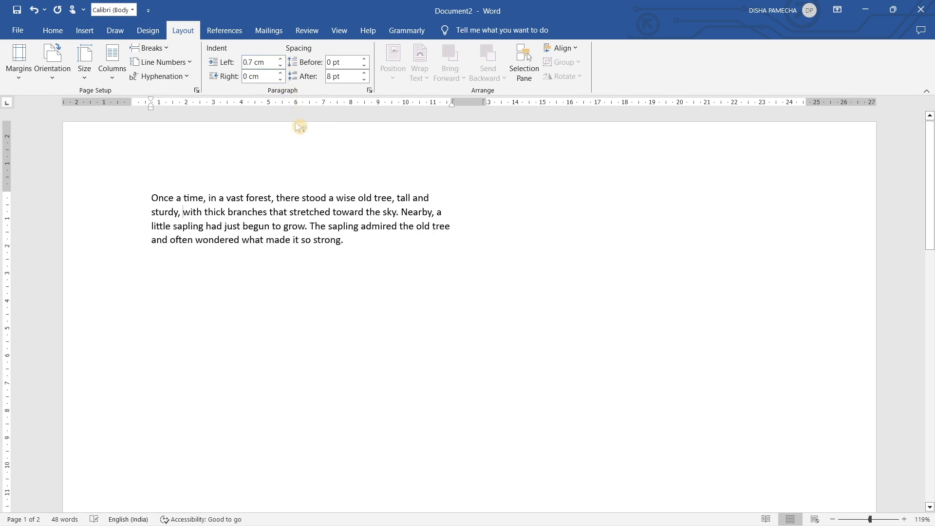
Set the story paragraph's spacing to 12 pt before and 8 pt after
left_click_drag(311, 226, 218, 180)
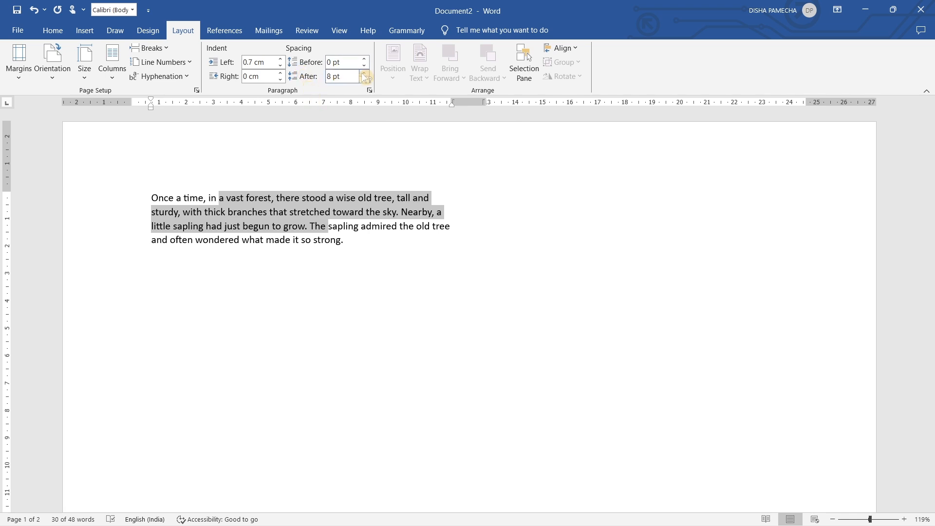
left_click(345, 62)
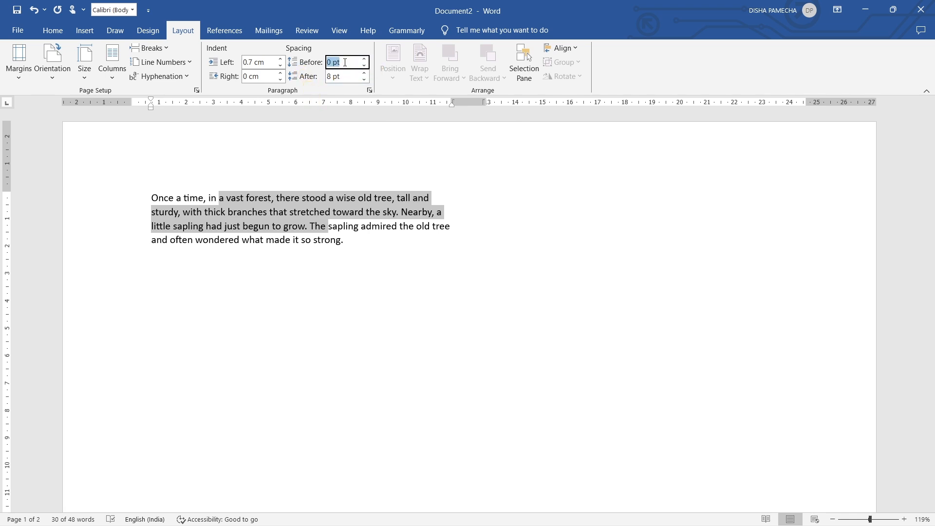
type("12")
key("Tab")
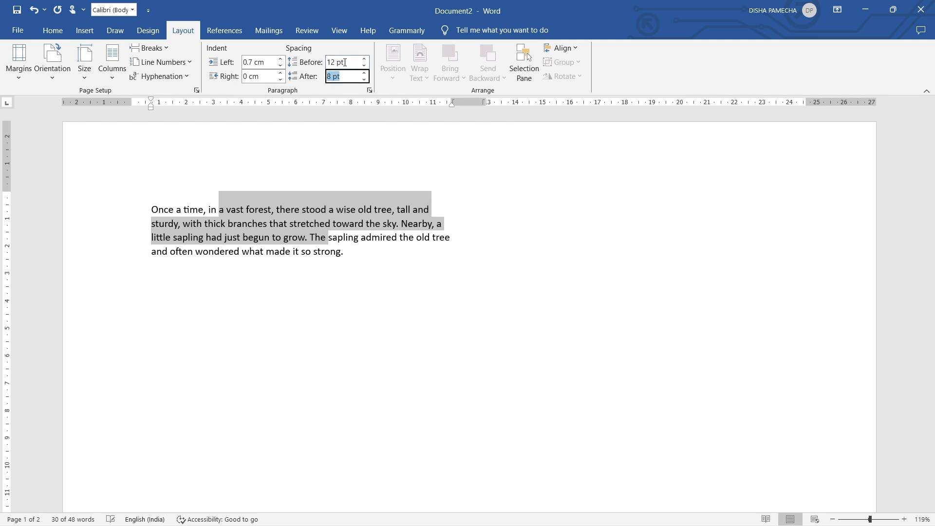
type("8")
key("Tab")
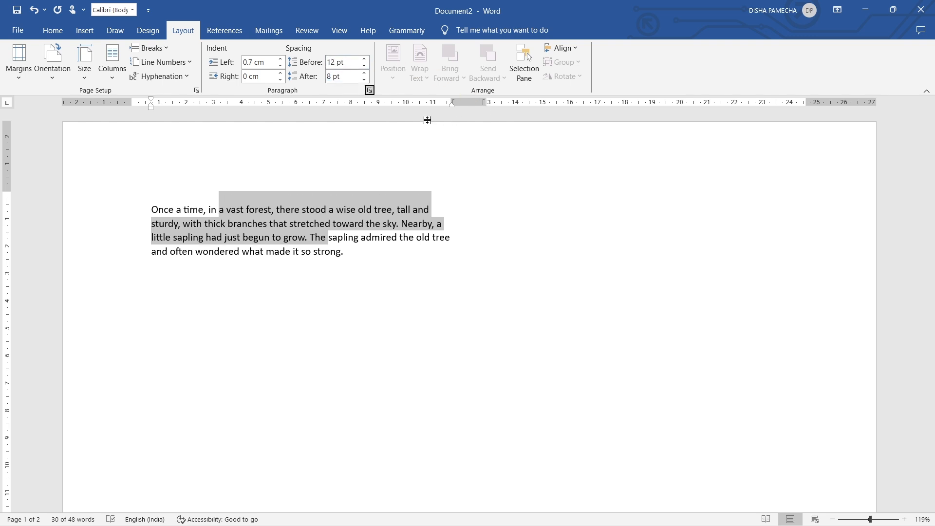
left_click(363, 184)
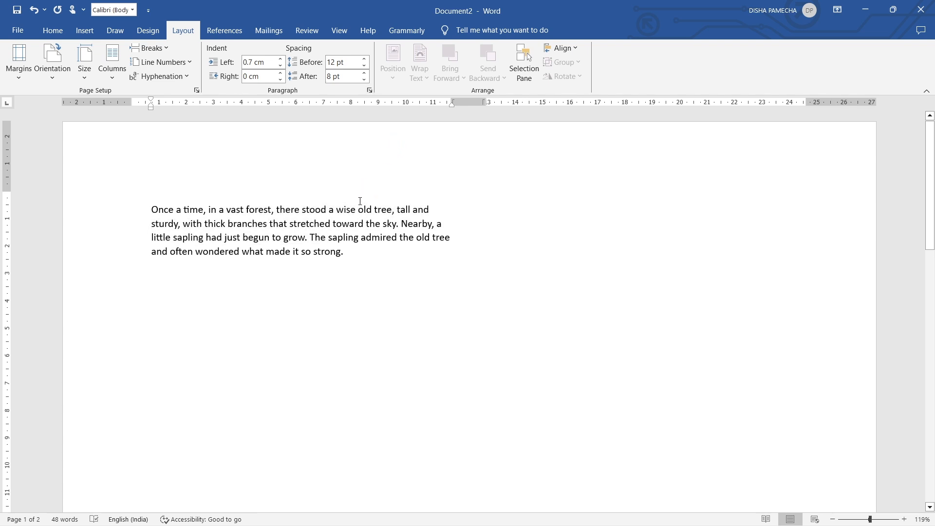
double_click(363, 207)
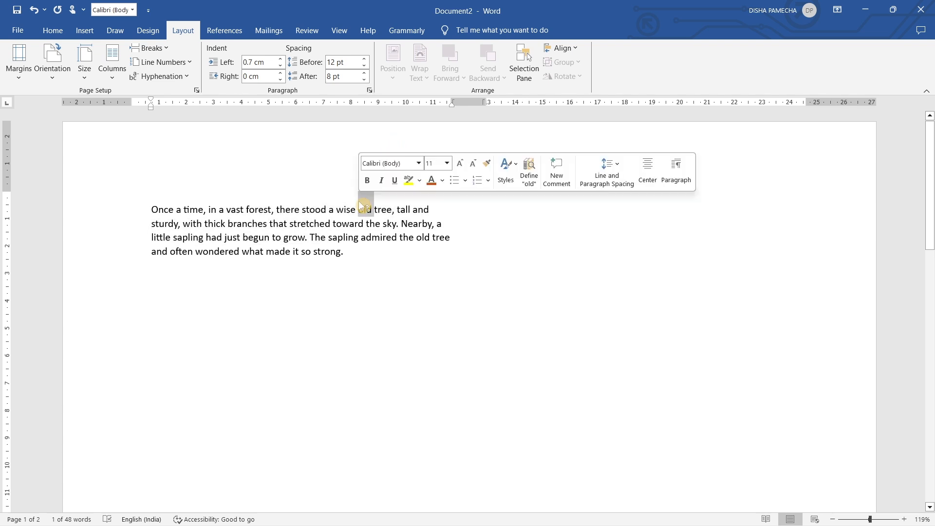
left_click(362, 238)
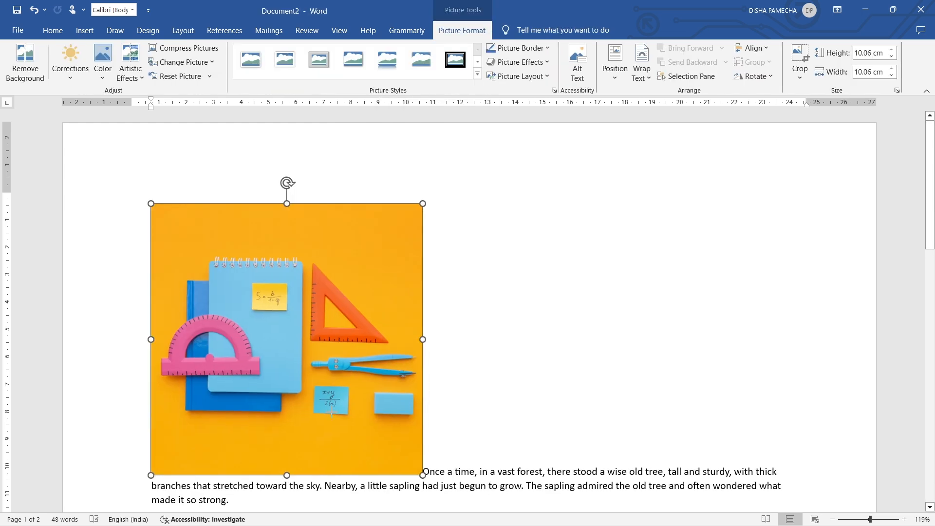
Shrink the stationery picture to about 4.1 cm by 4.1 cm and position it at the page's top left with text wrapping
left_click_drag(428, 476, 266, 317)
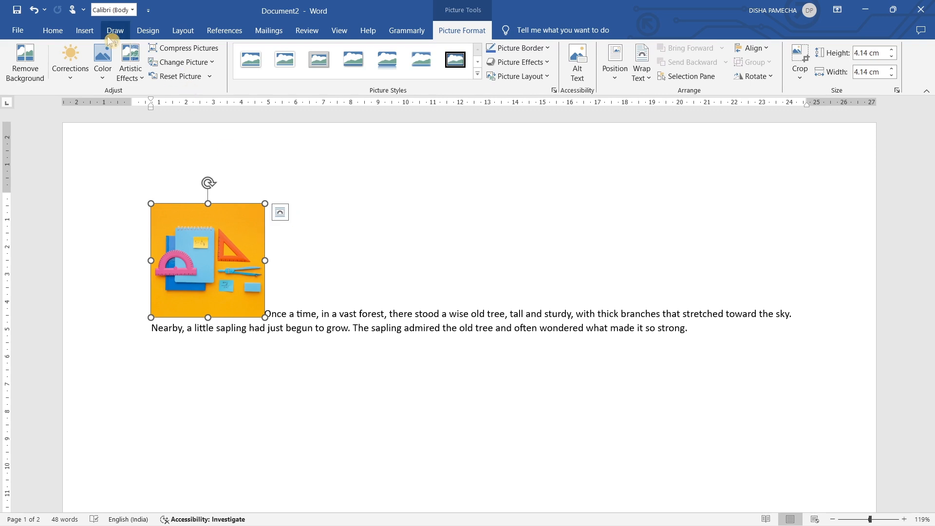
left_click(84, 32)
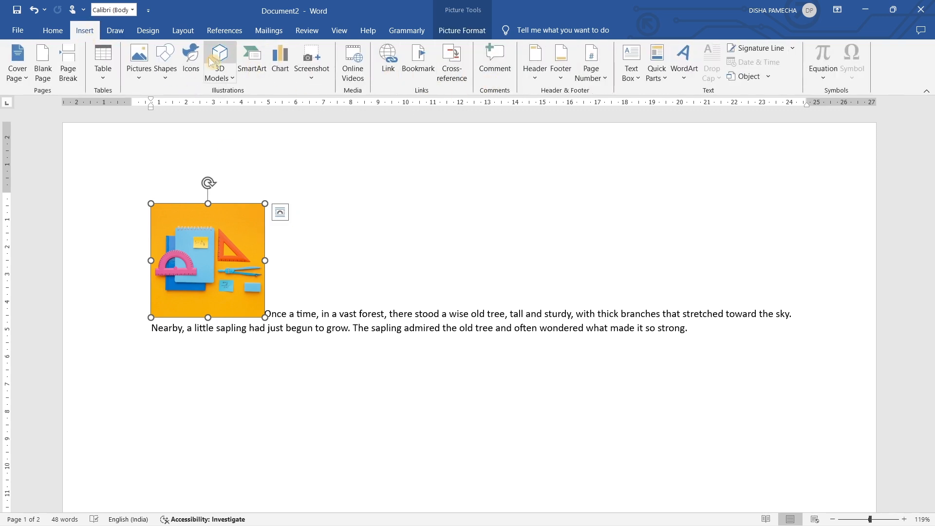
left_click(182, 30)
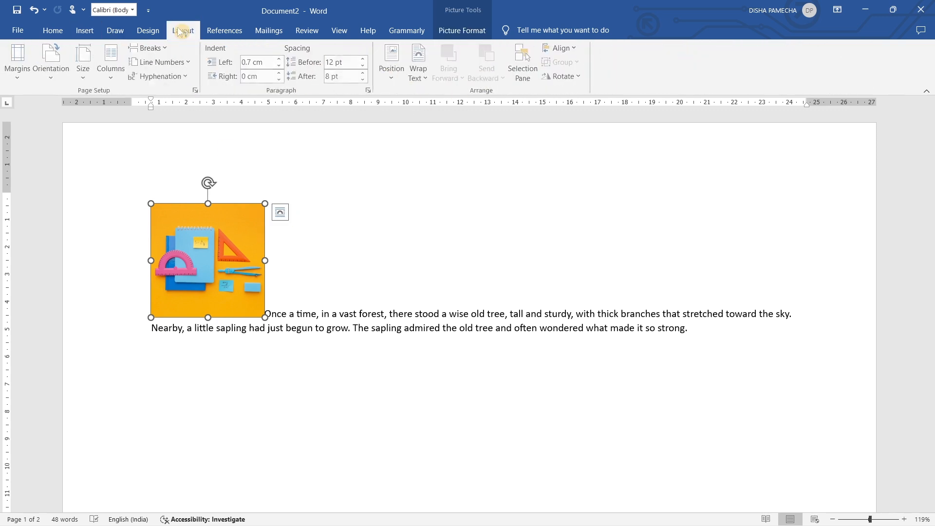
left_click(393, 63)
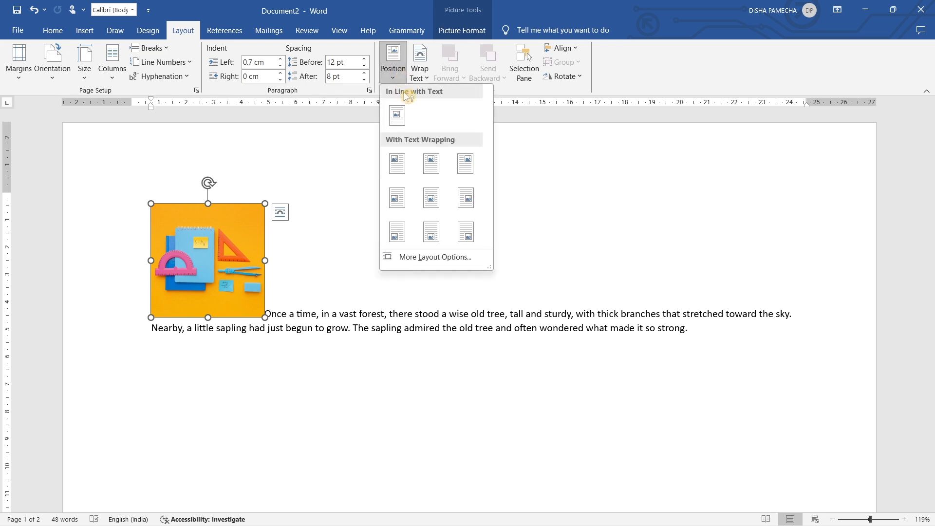
left_click(398, 168)
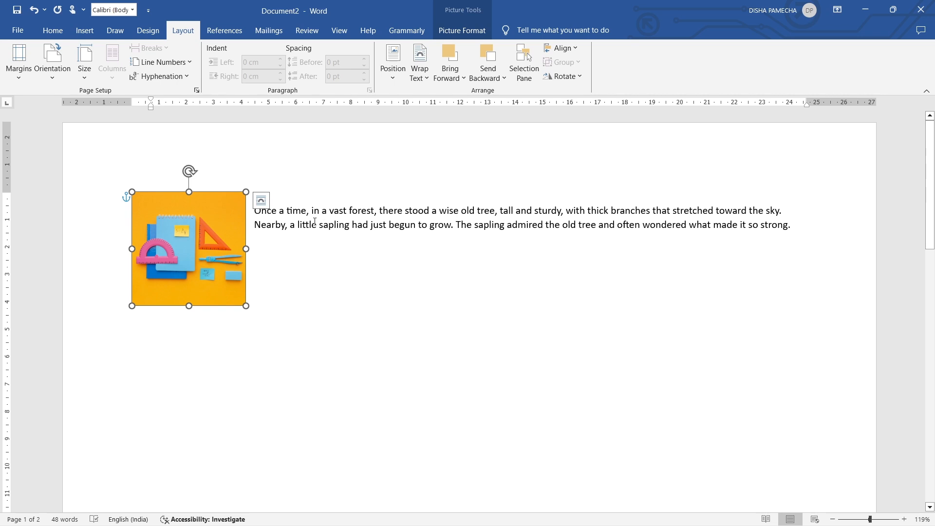
Set the stationery picture's text wrapping to Square
left_click(414, 76)
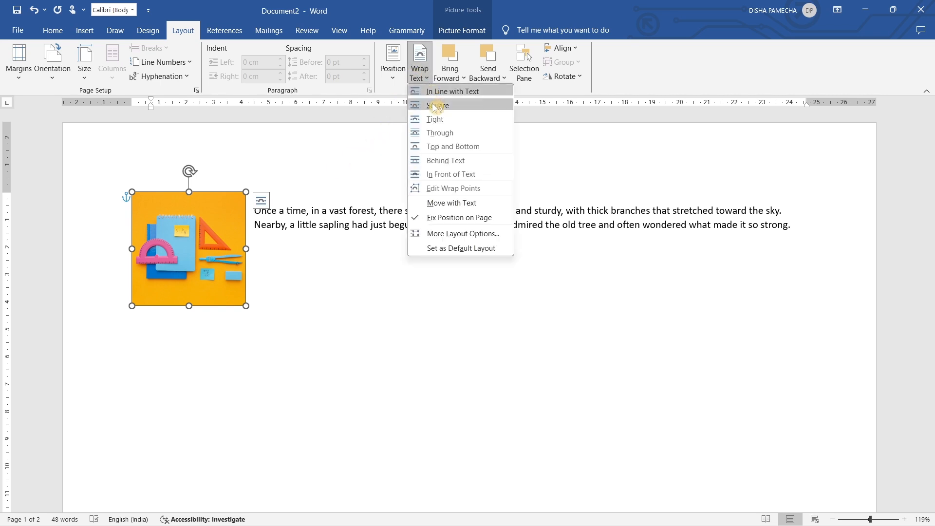
left_click(437, 105)
double_click(392, 210)
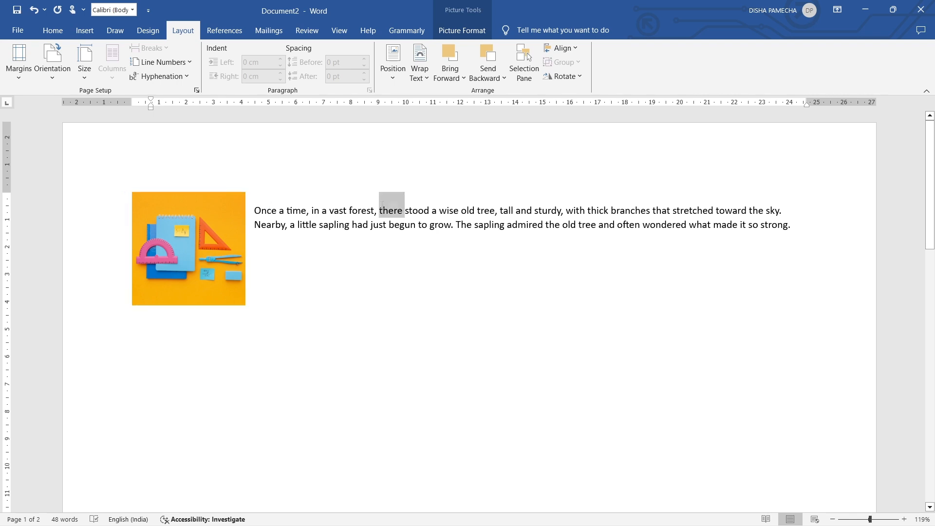
Move the stationery picture into the middle of the story paragraph so the text wraps on both sides of it
key("ctrl+a")
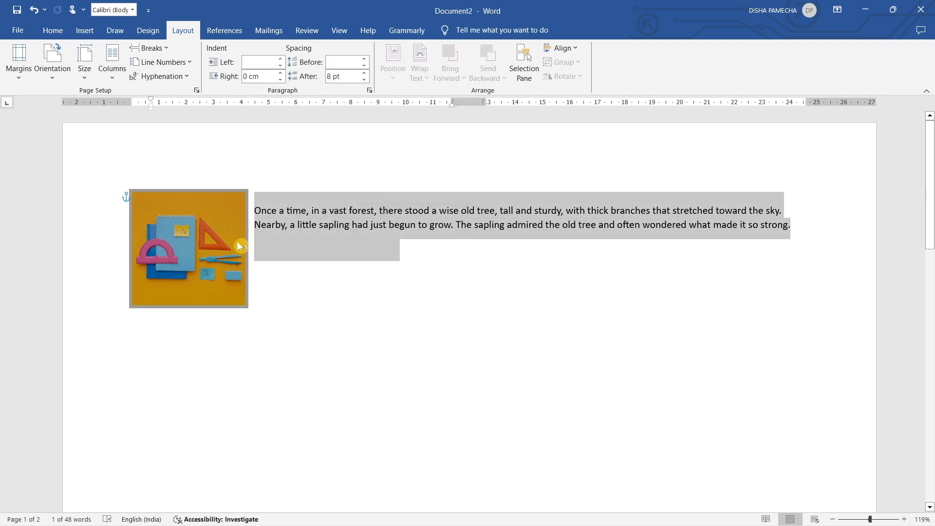
left_click(383, 244)
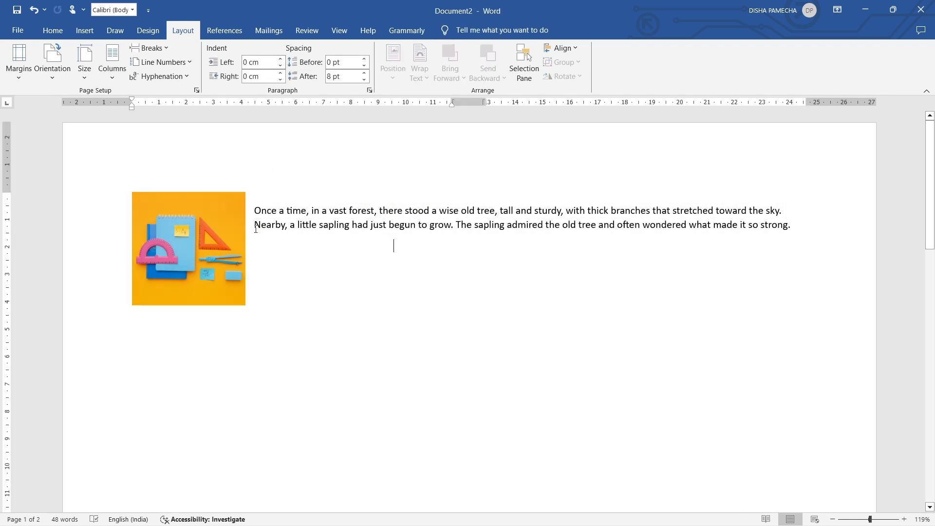
left_click_drag(195, 234, 465, 230)
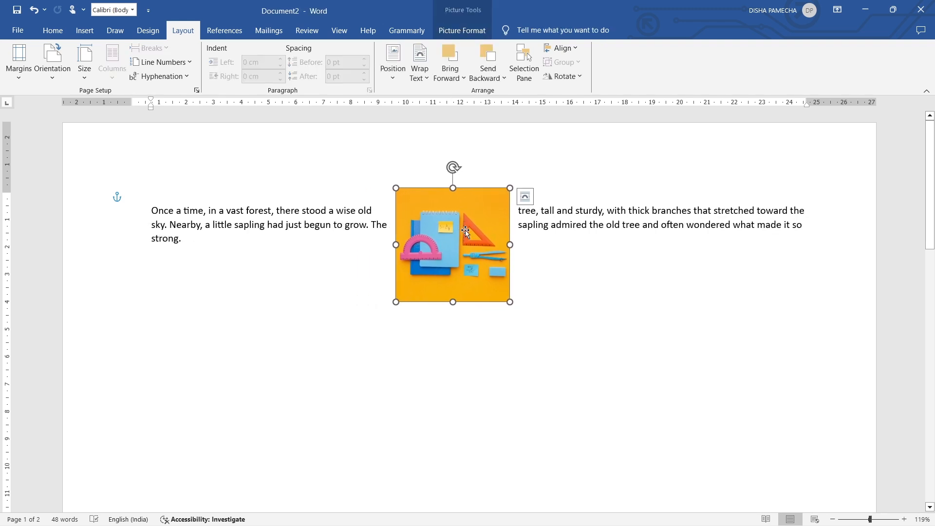
Check the picture's forward and backward ordering options, and align the picture to the center between the page margins
left_click(463, 78)
left_click(497, 81)
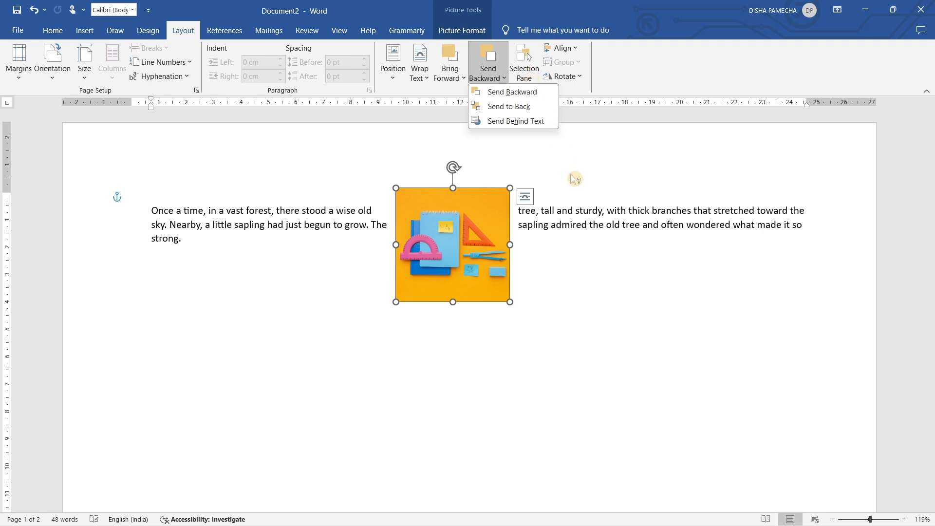
left_click(569, 45)
left_click(569, 48)
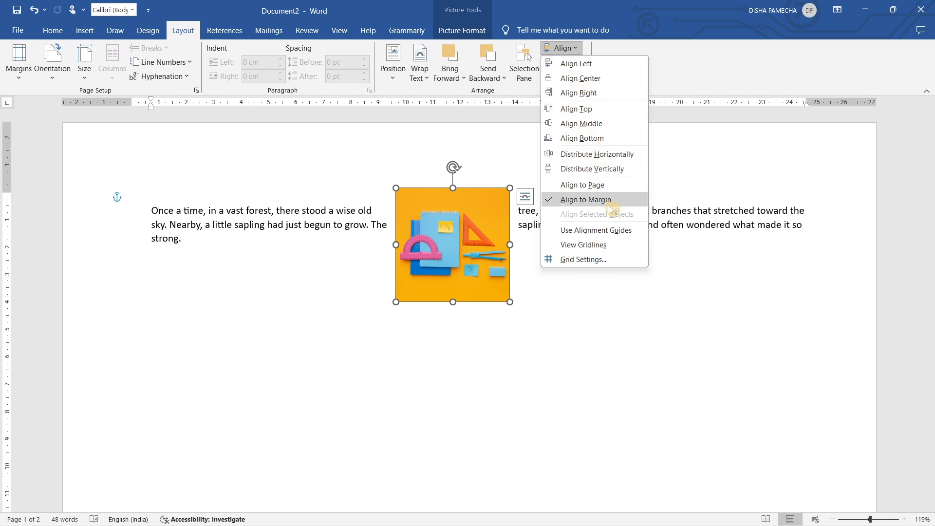
mouse_move(164, 524)
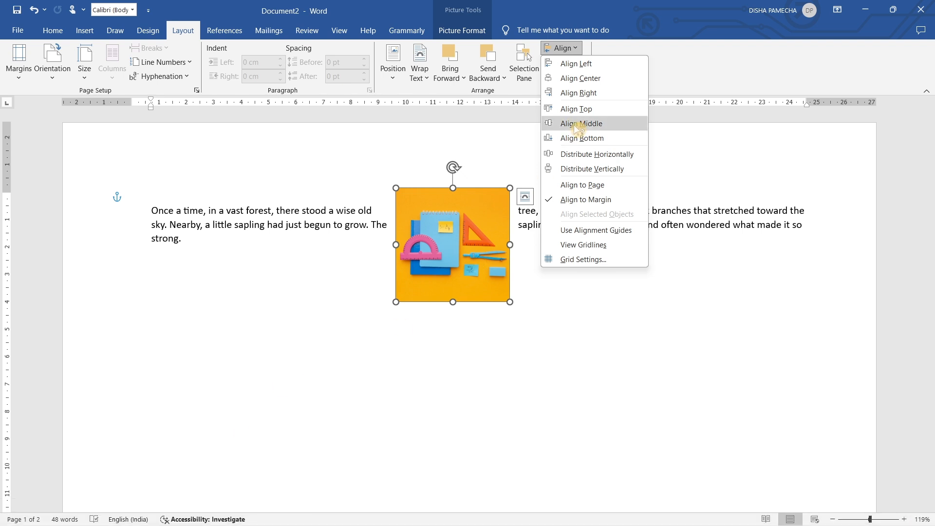
left_click(592, 78)
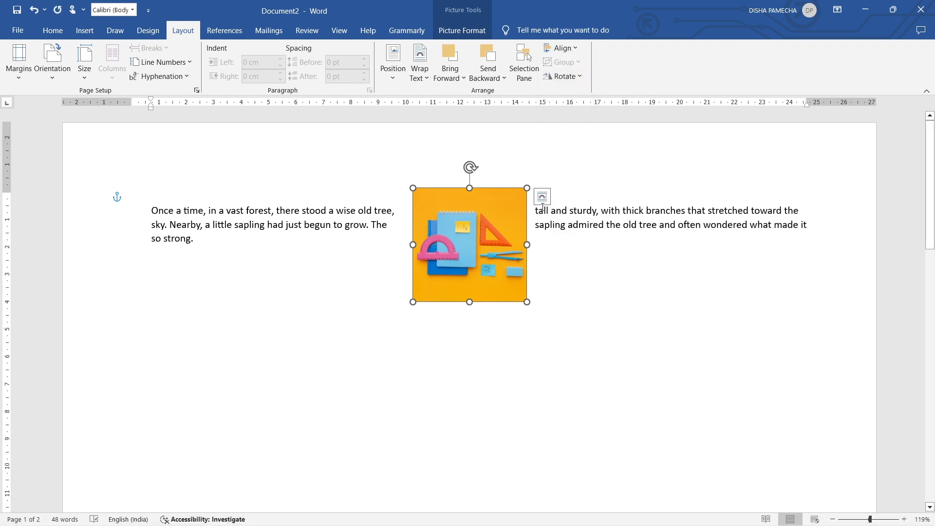
Duplicate the centered stationery picture with a slight offset, select both copies and check the grouping options for them
left_click_drag(502, 233, 452, 191)
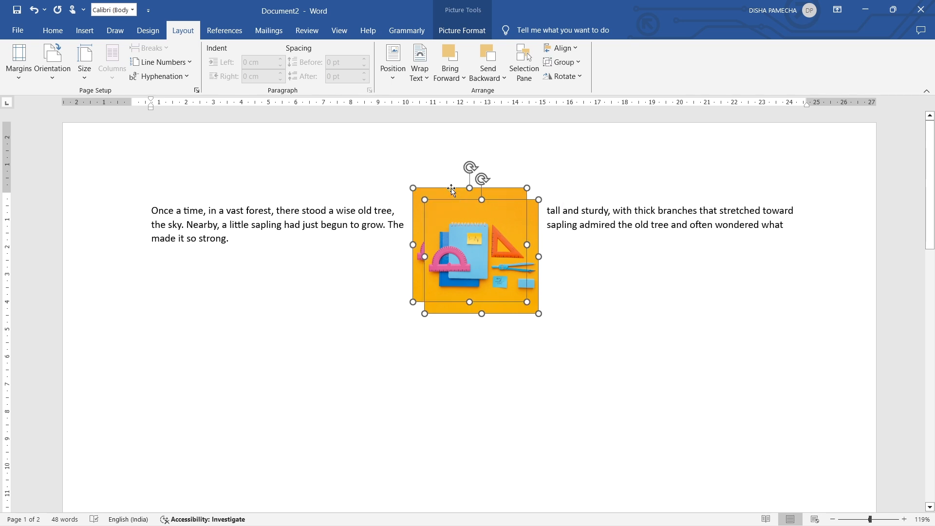
left_click(569, 62)
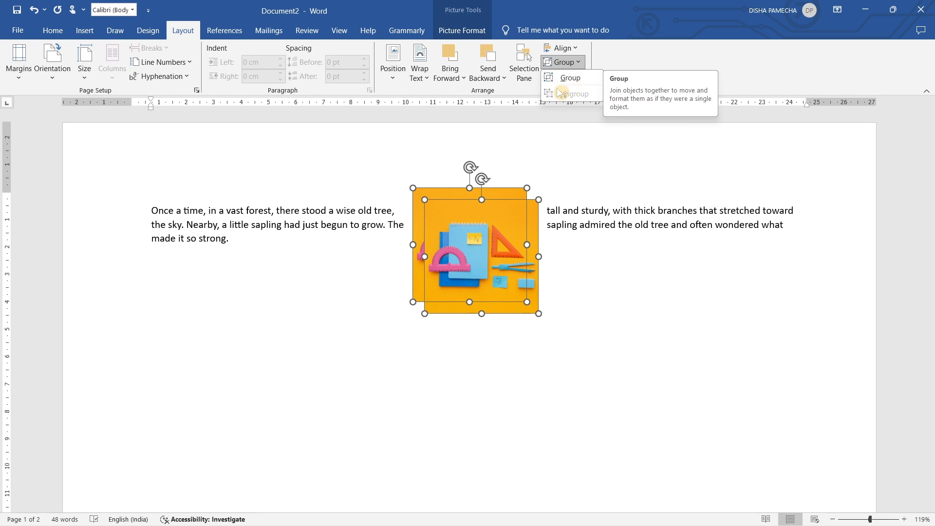
Examine the alignment and rotation options for the two selected pictures, previewing Rotate Left 90°, and deselect them
left_click(565, 48)
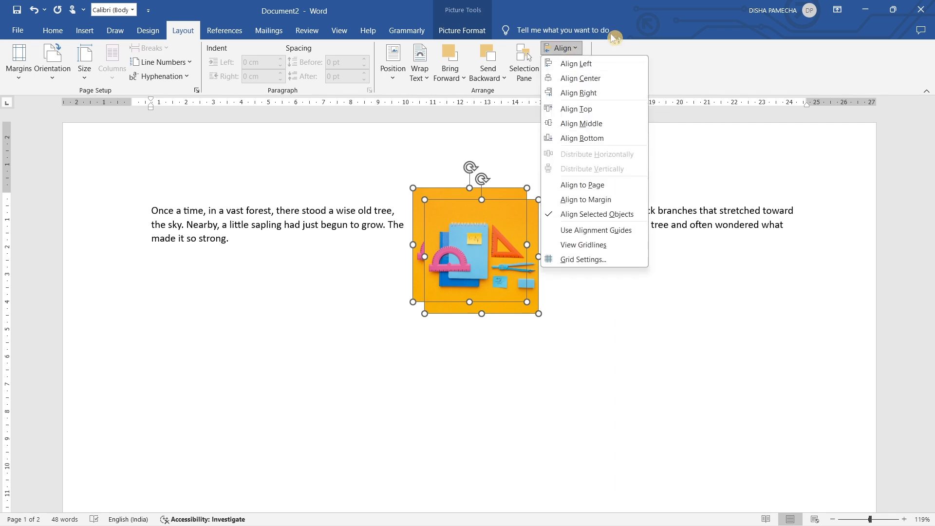
left_click(668, 41)
left_click(573, 77)
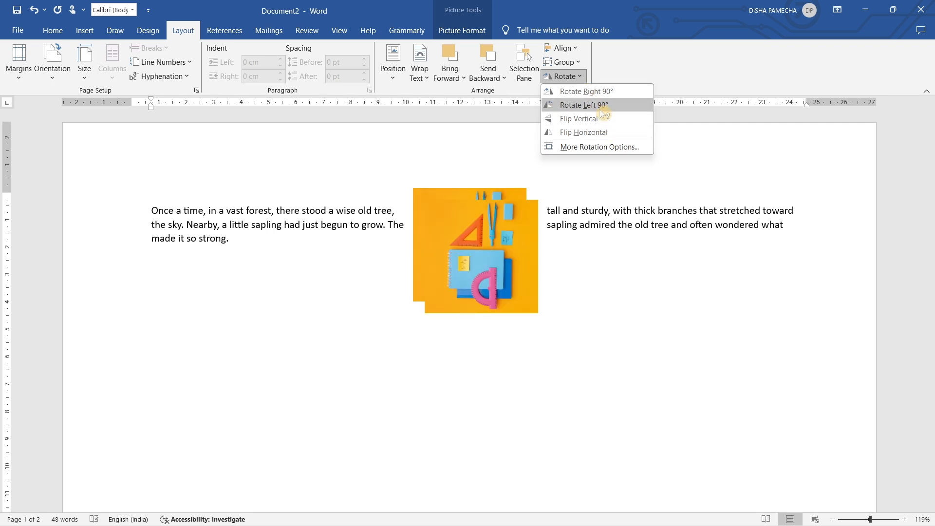
left_click(431, 170)
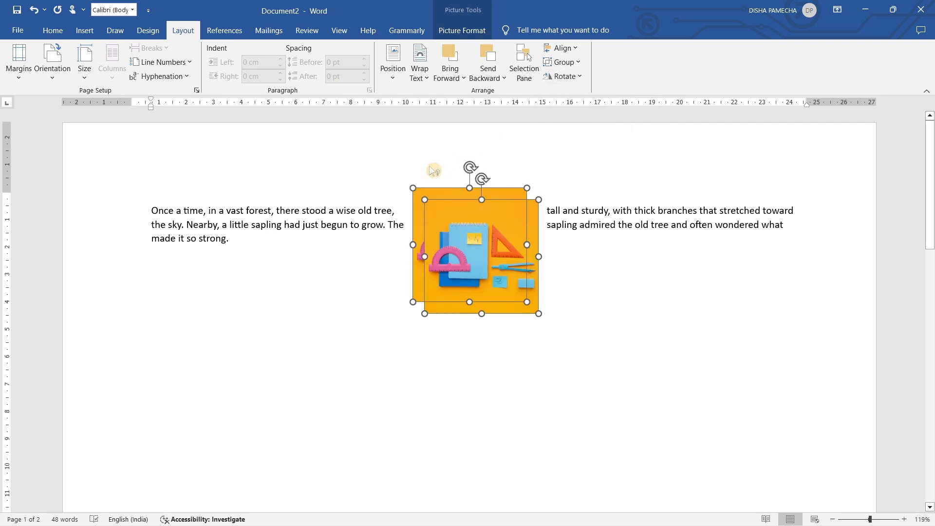
left_click(379, 297)
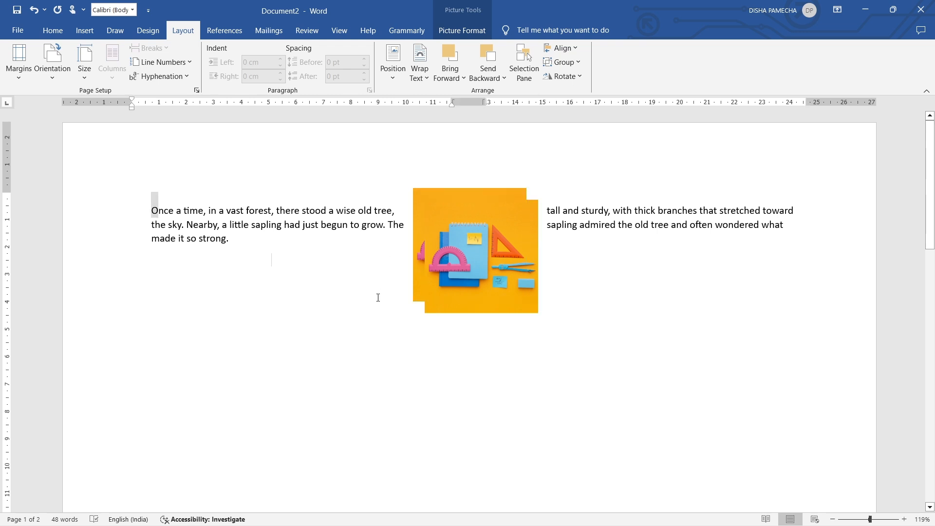